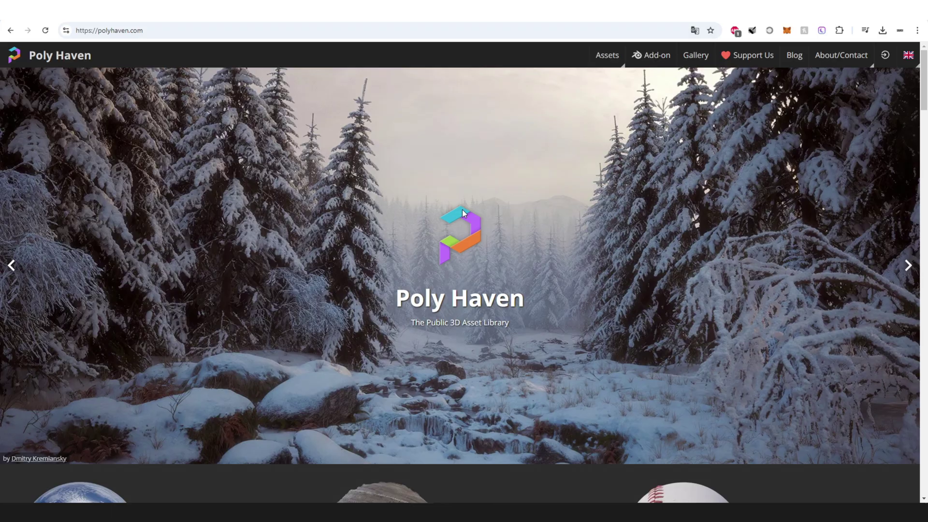
Step: Browse Poly Haven's Skies HDRIs and open the Kloofendal 48d Partly Cloudy (Pure Sky) asset
mouse_move(607, 55)
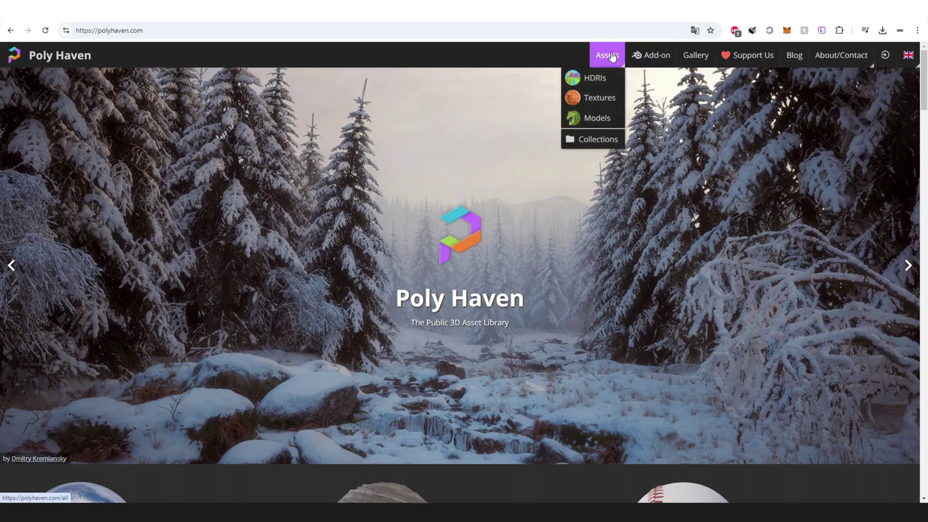
left_click(594, 77)
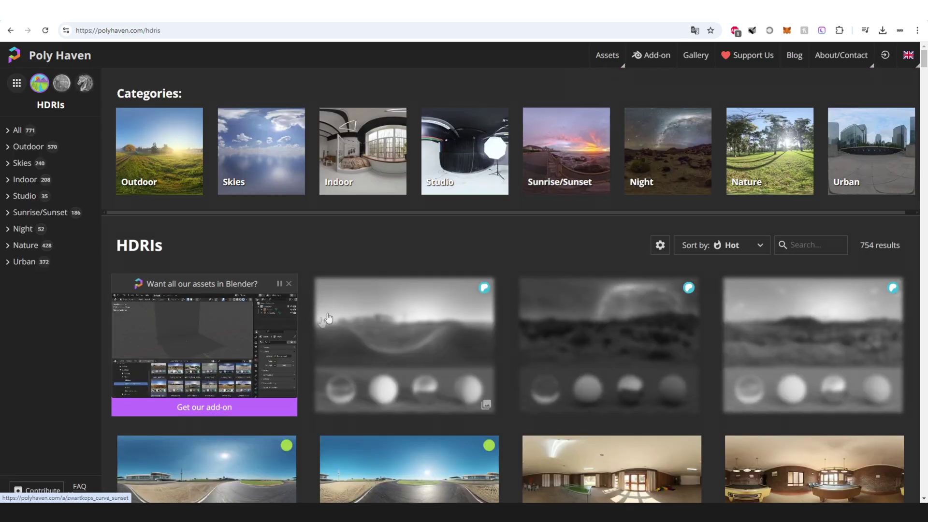
left_click(263, 182)
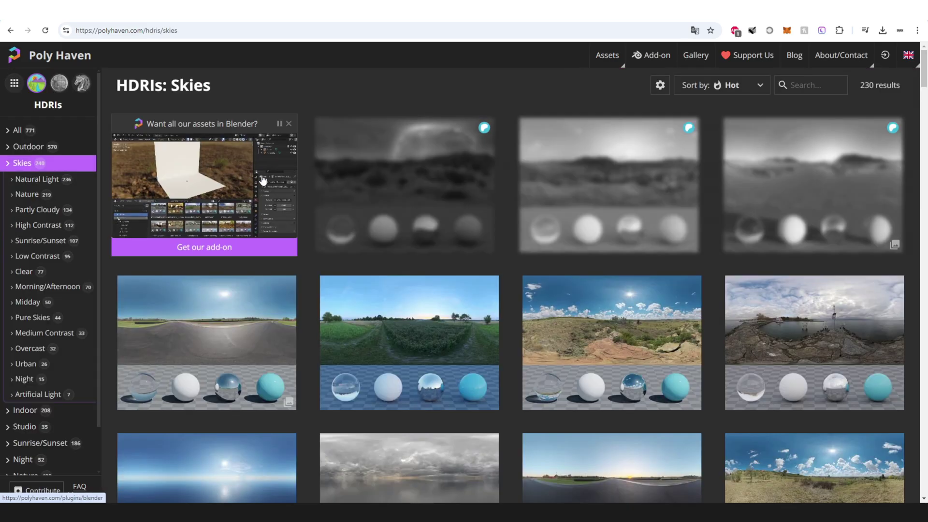
scroll(498, 262, "down", 7)
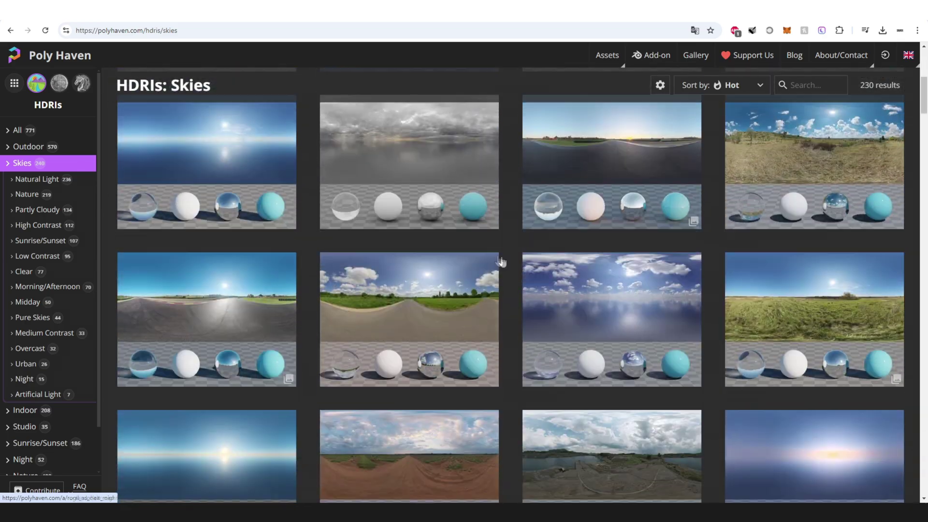
left_click(607, 278)
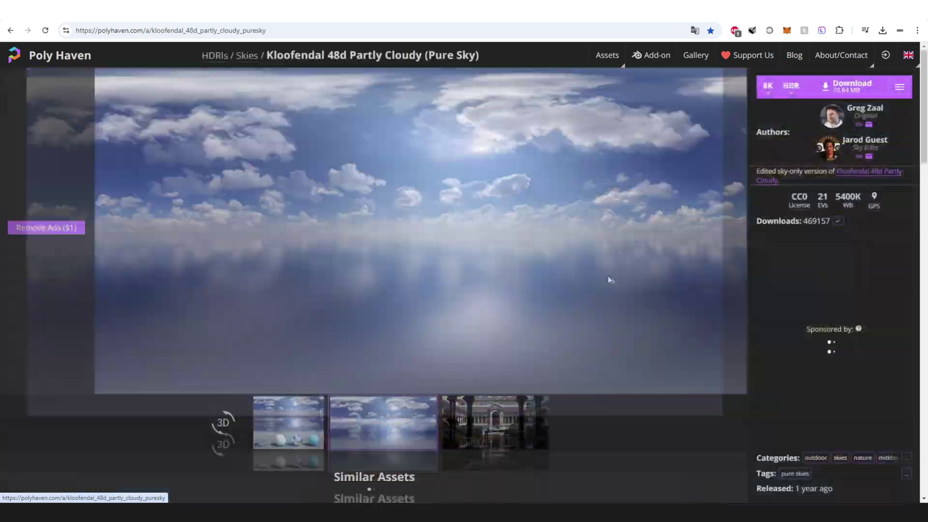
Step: Set the sky asset's resolution to 8K and download it in HDR format
left_click(767, 87)
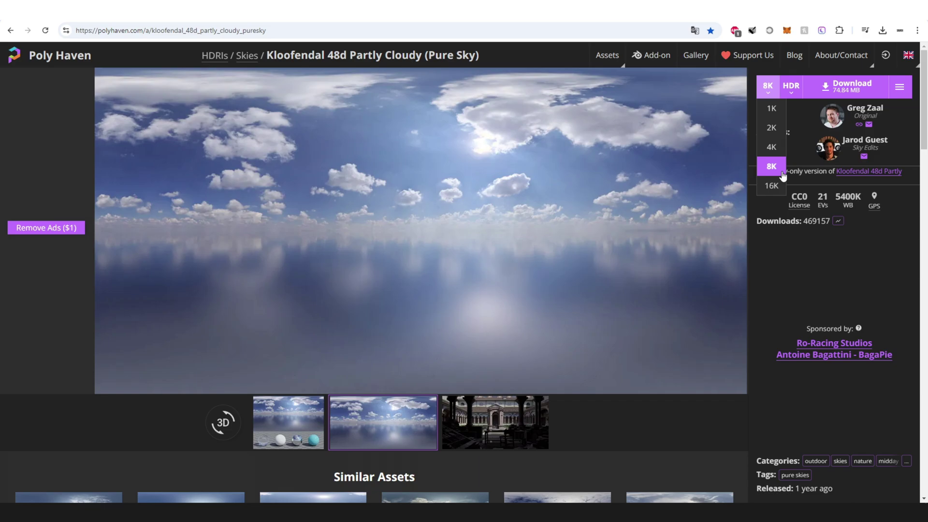
left_click(773, 185)
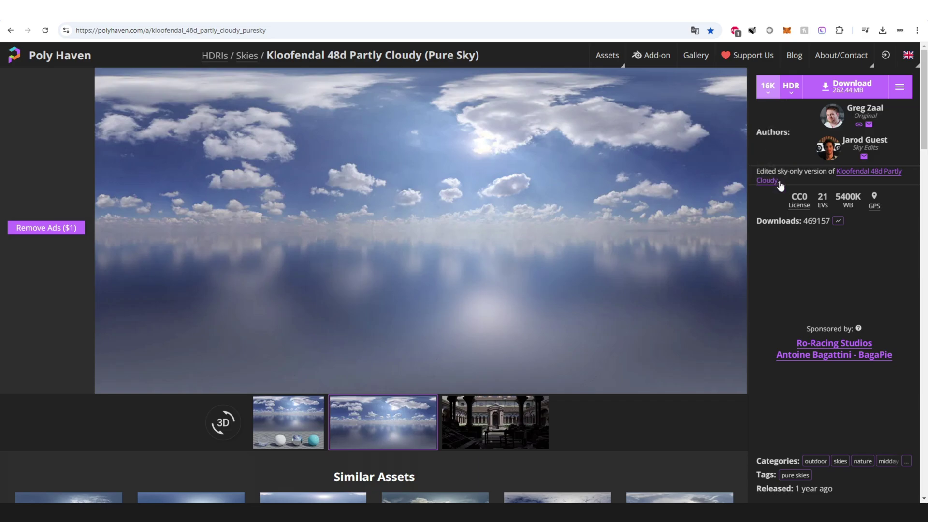
left_click(768, 87)
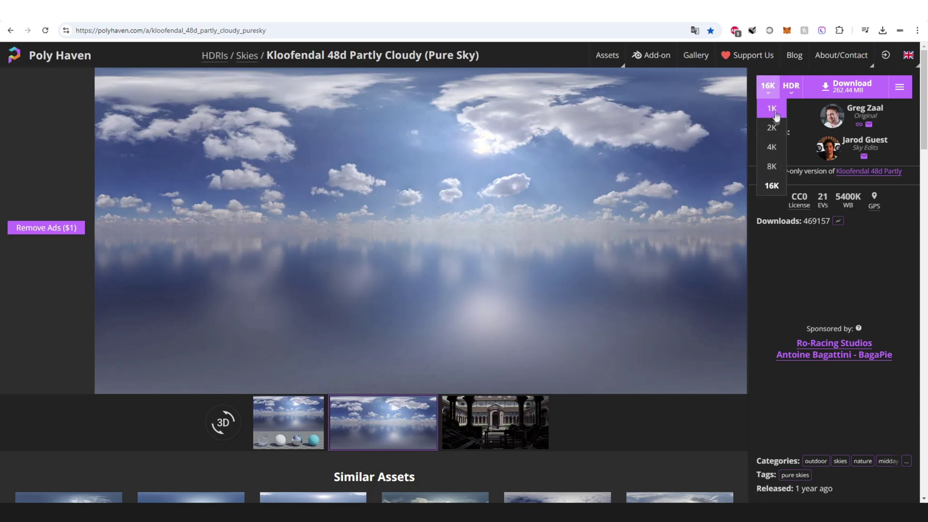
left_click(782, 168)
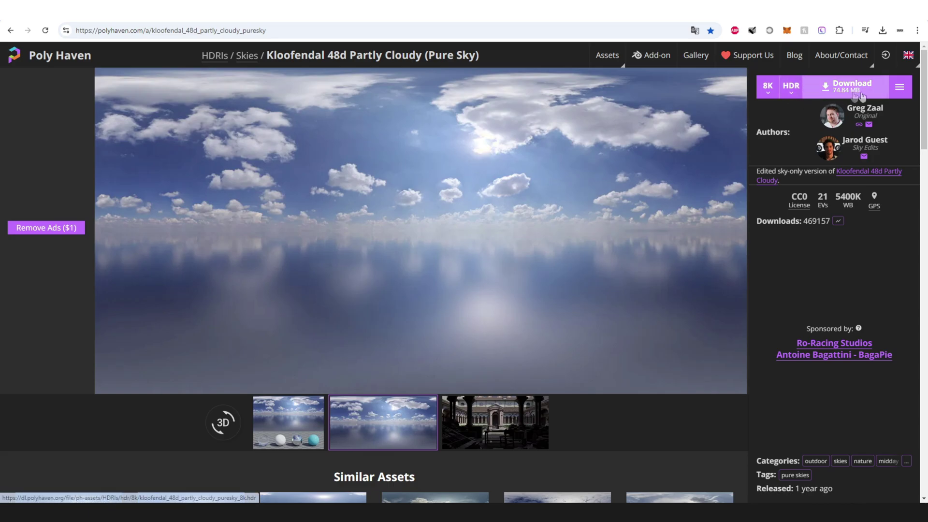
left_click(798, 199)
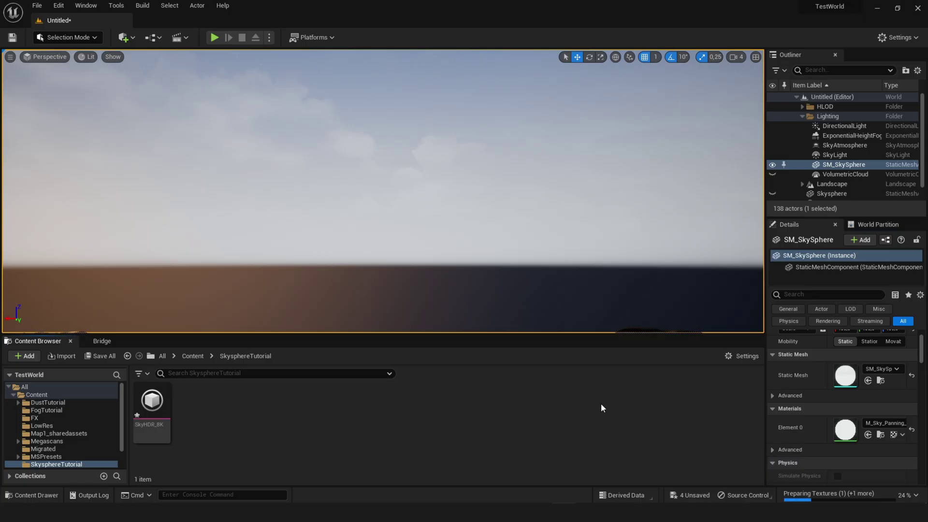
Step: In Unreal Engine, open the SkyHDR_8K cube texture from the SkysphereTutorial folder and set its texture group to Skybox
mouse_move(156, 419)
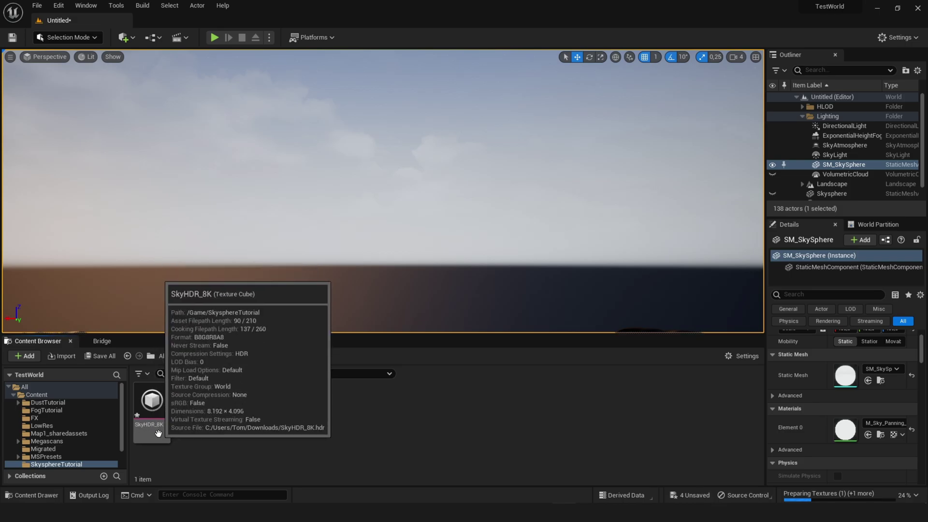
double_click(156, 425)
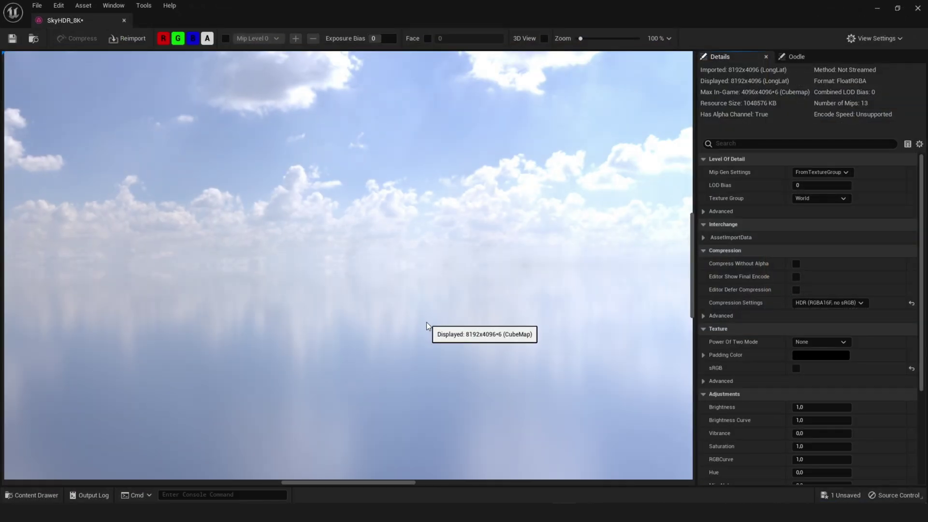
scroll(428, 321, "down", 7)
scroll(428, 322, "down", 3)
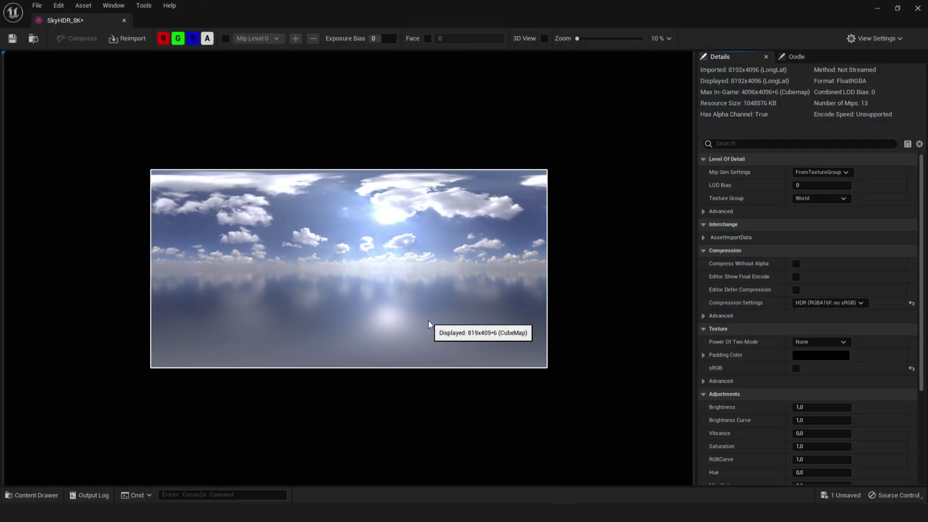
left_click(813, 197)
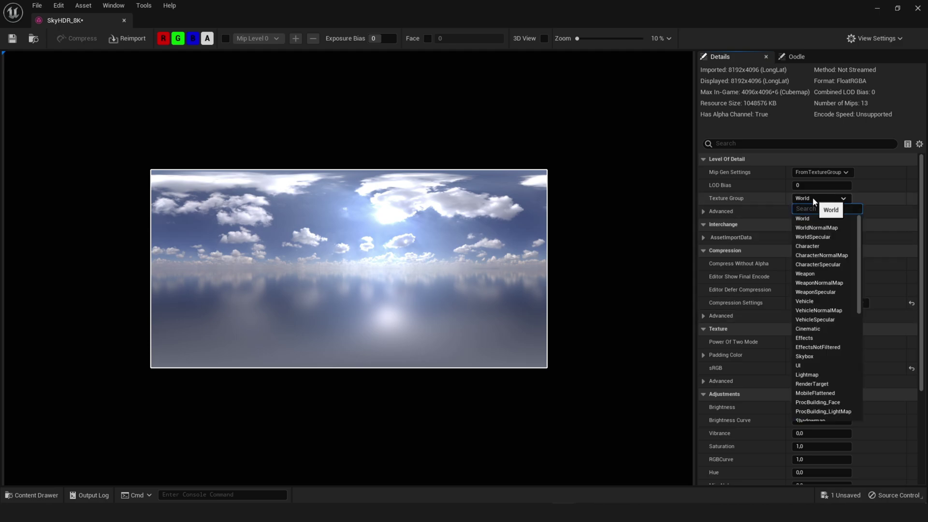
left_click(814, 354)
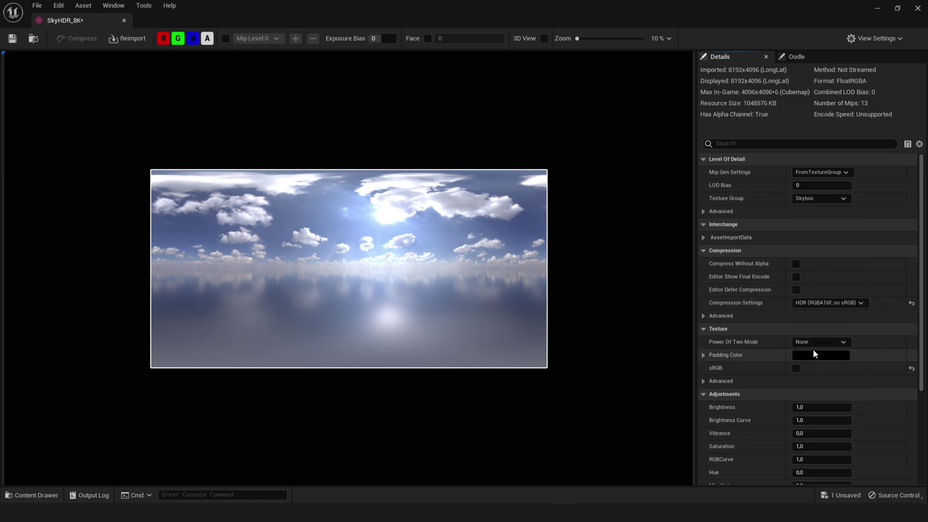
Step: Set the sky texture's compression settings to UserInterface2D (RGBA) and save the asset
left_click(827, 304)
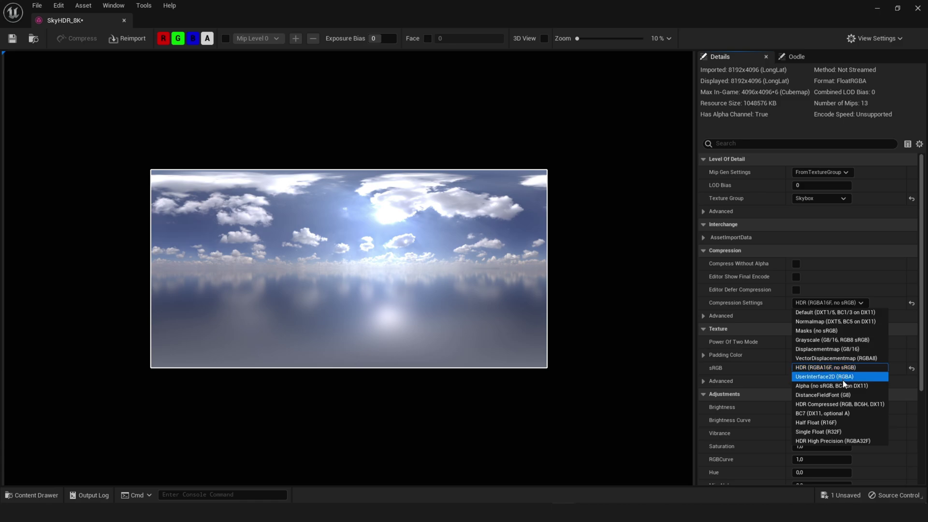
left_click(820, 377)
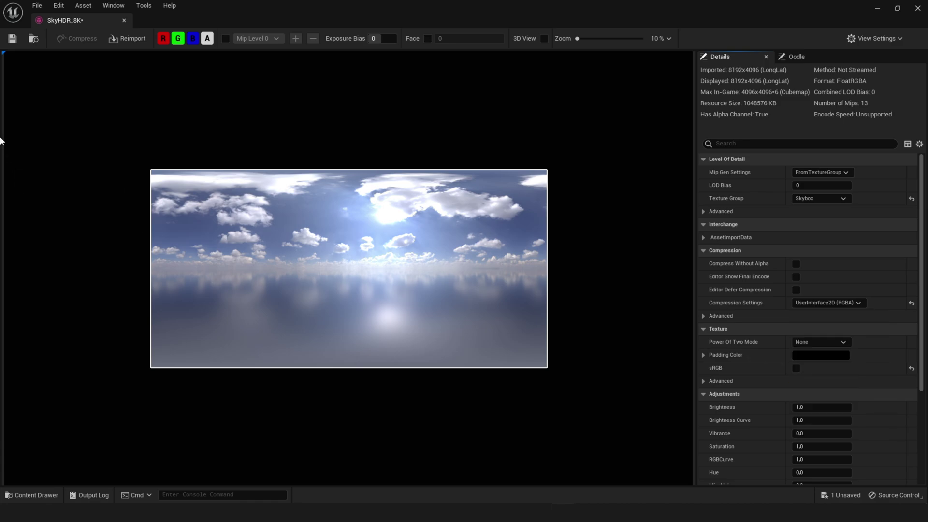
left_click(12, 38)
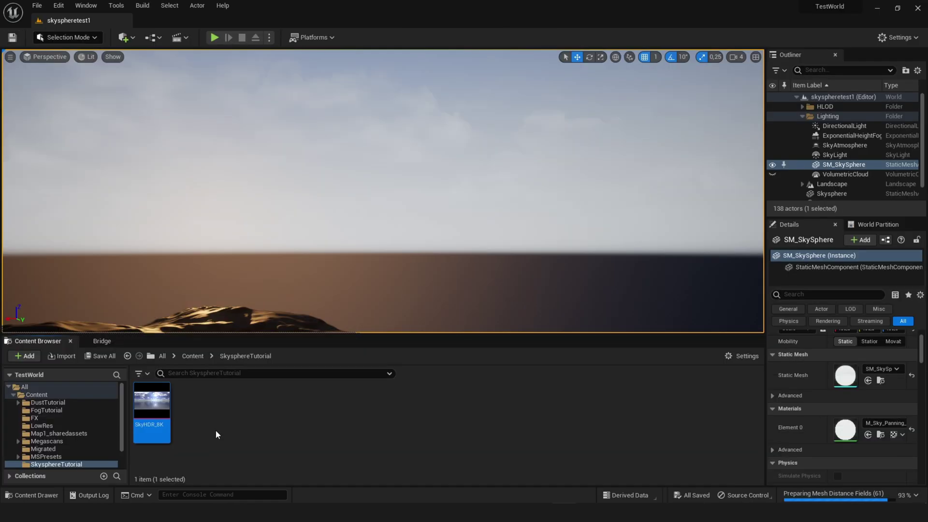
Step: Create a new material named SkyMaterial in the SkysphereTutorial folder
right_click(216, 429)
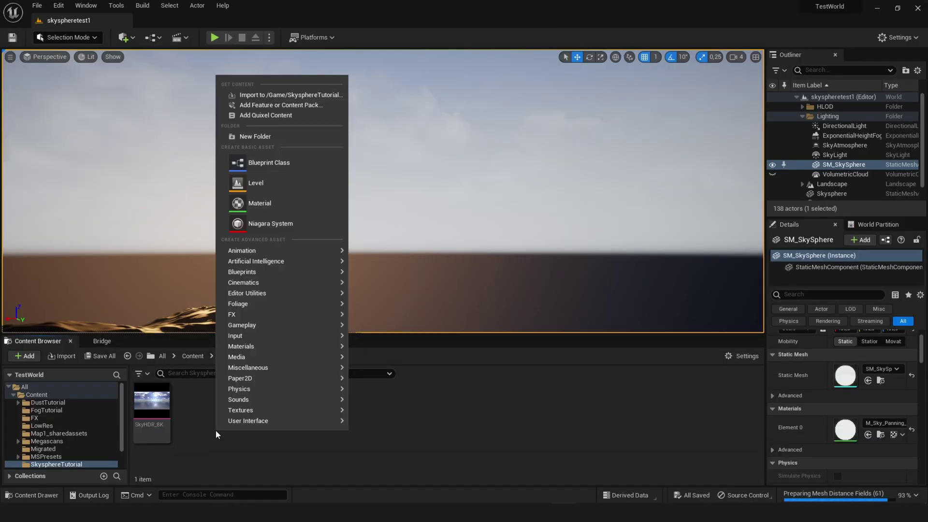
left_click(259, 203)
type("Sky")
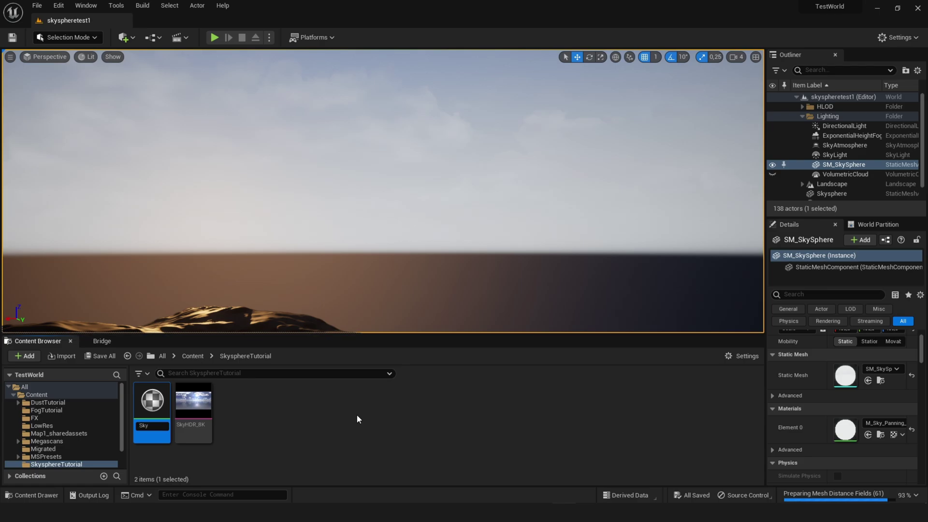
type("Material")
key("Return")
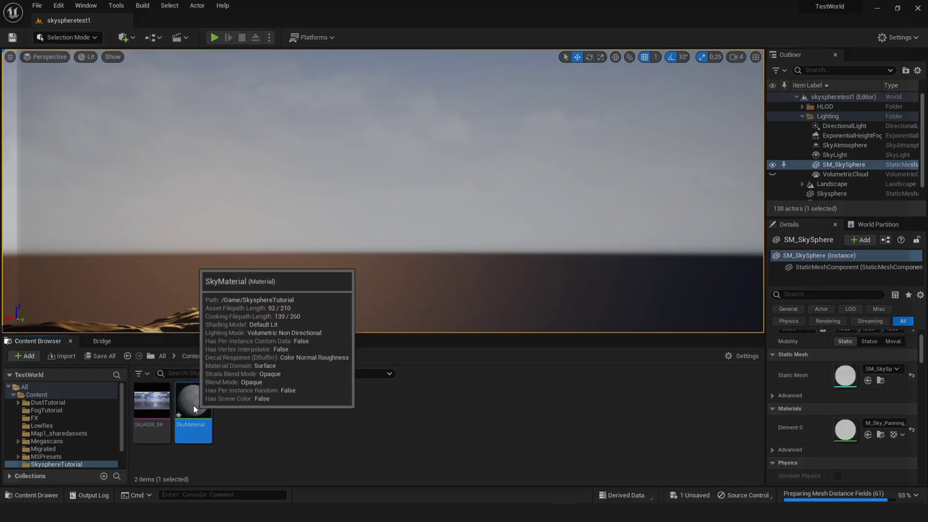
Step: Open SkyMaterial and add a TextureSampleParameterCube node named Skysphere to its graph
double_click(194, 404)
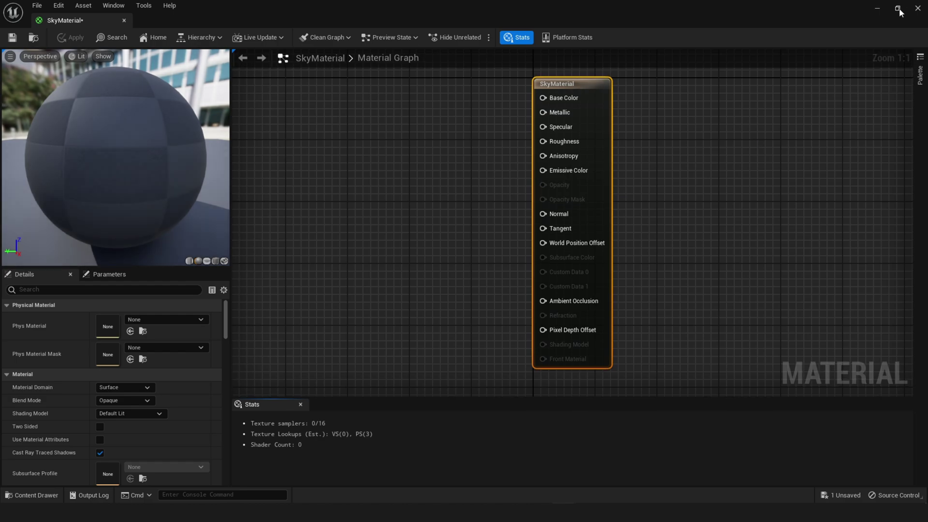
right_click(344, 220)
type("cube")
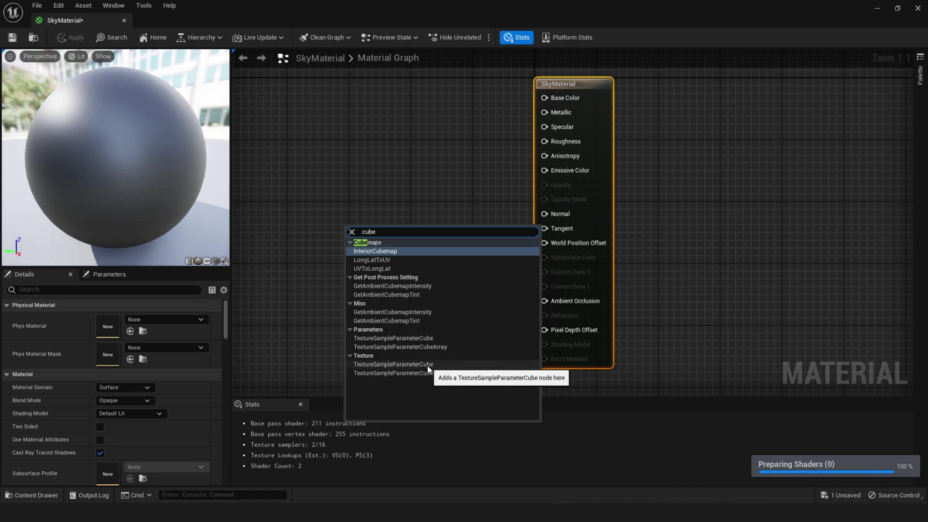
left_click(372, 365)
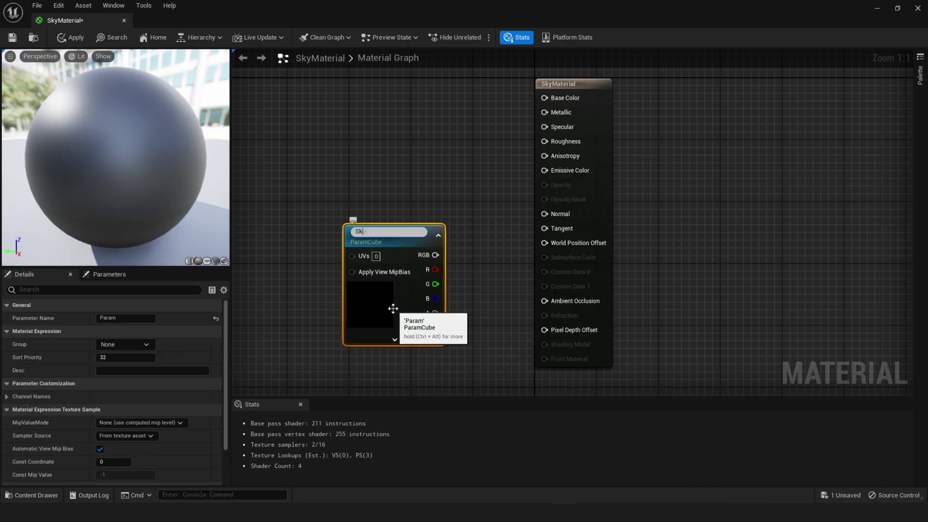
type("Skysphere")
key("Return")
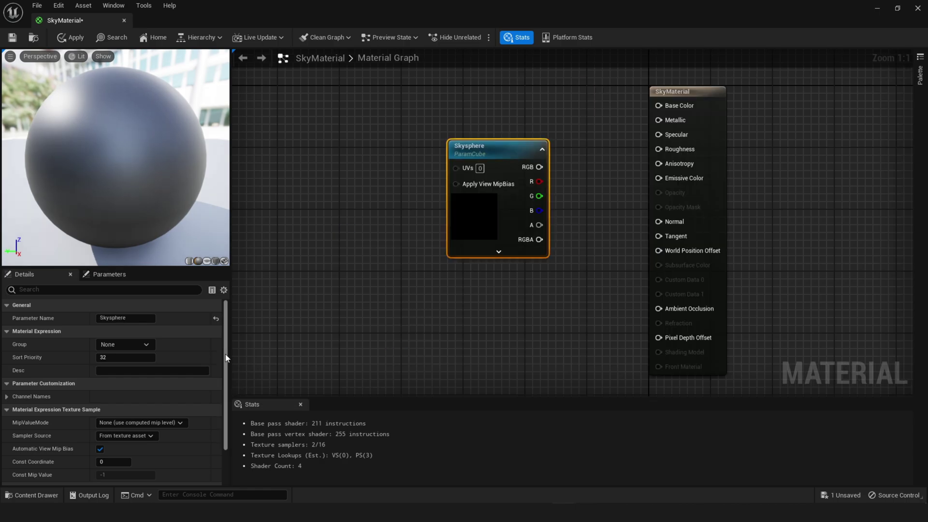
Step: Assign the SkyHDR_8K texture to the Skysphere parameter node
left_click_drag(226, 358, 226, 413)
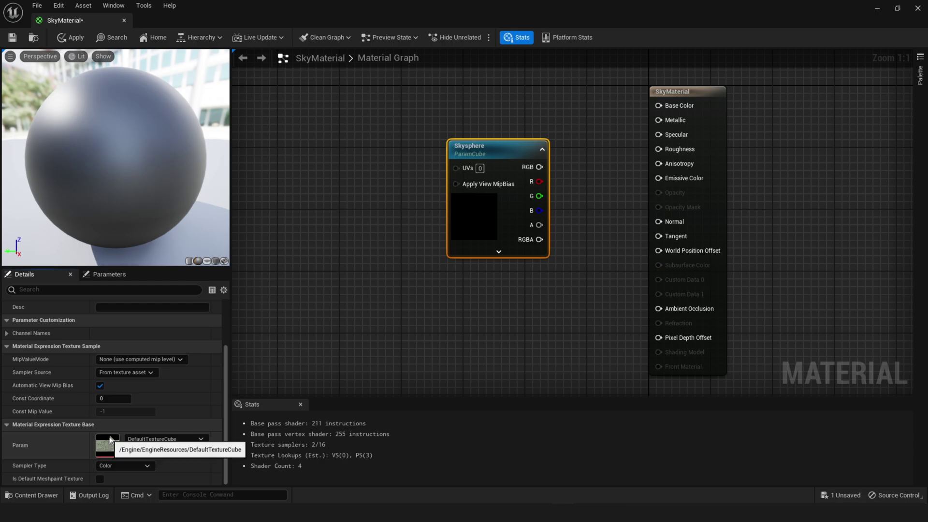
left_click(167, 438)
type("sky")
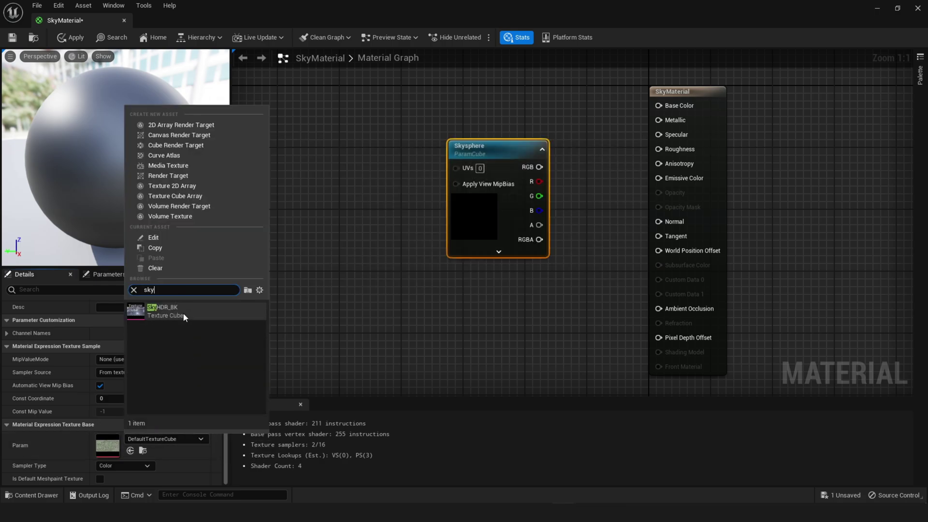
left_click(183, 312)
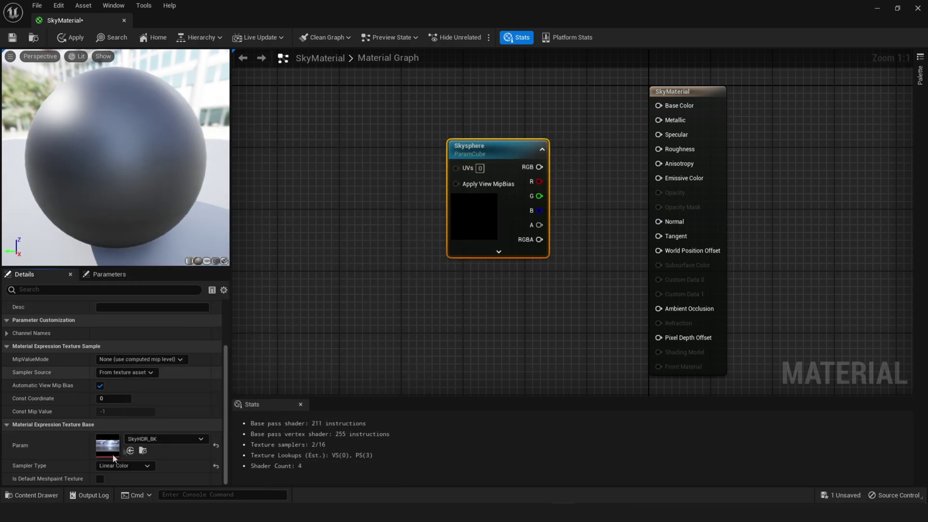
Step: Set the shading model of SkyMaterial to Unlit
left_click(713, 207)
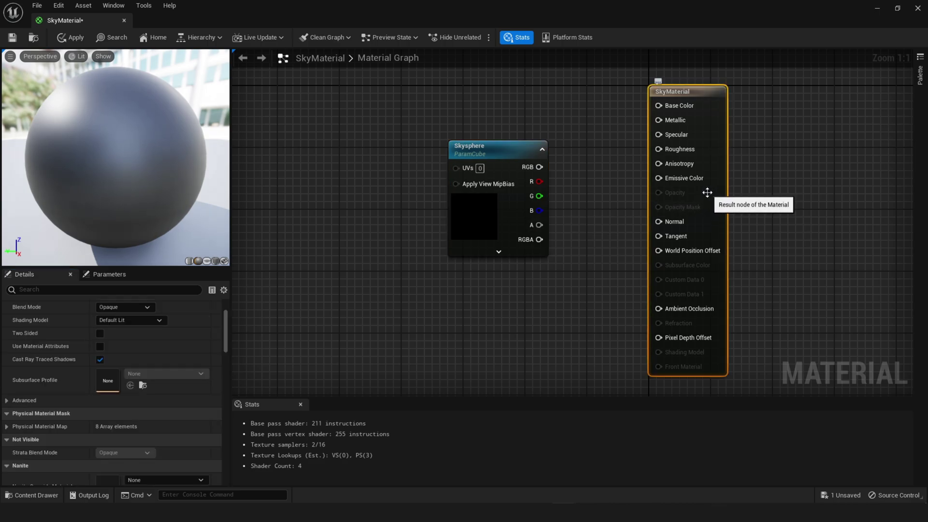
left_click(136, 319)
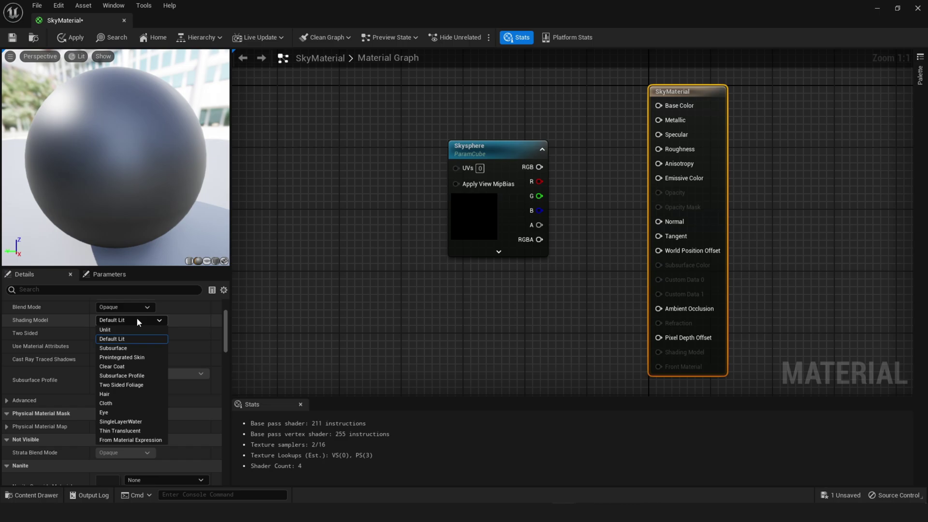
left_click(134, 329)
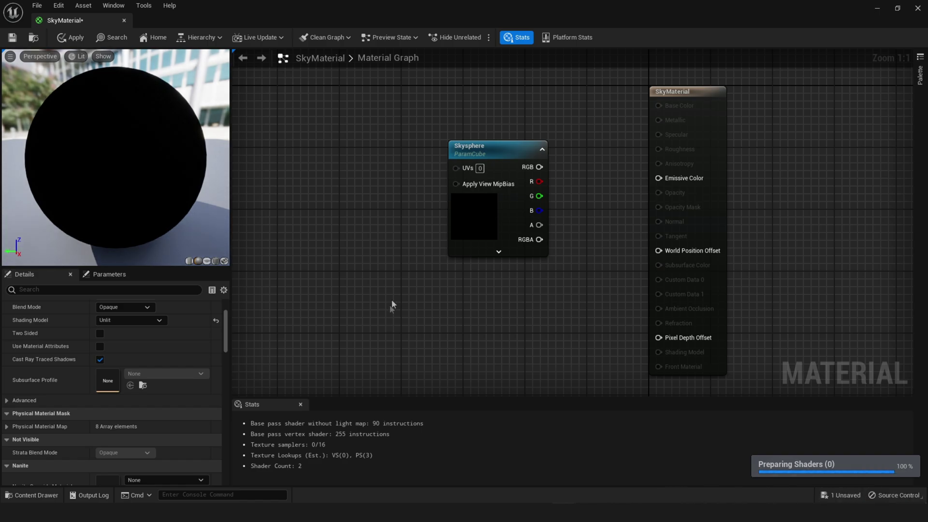
Step: Add a ReflectionVectorWS node feeding the Skysphere node's UVs, and connect Skysphere's RGB output to the material's Emissive Color
right_click_drag(378, 241, 482, 258)
right_click(379, 244)
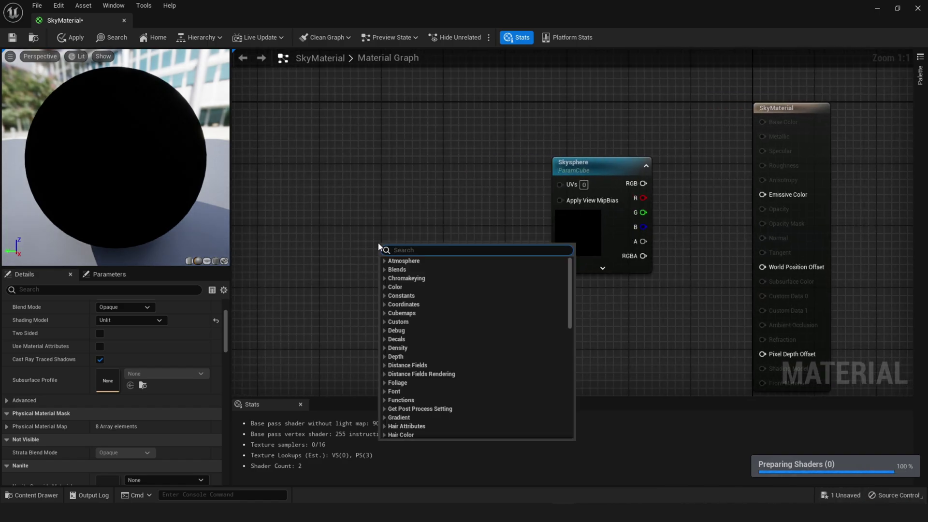
type("reflec")
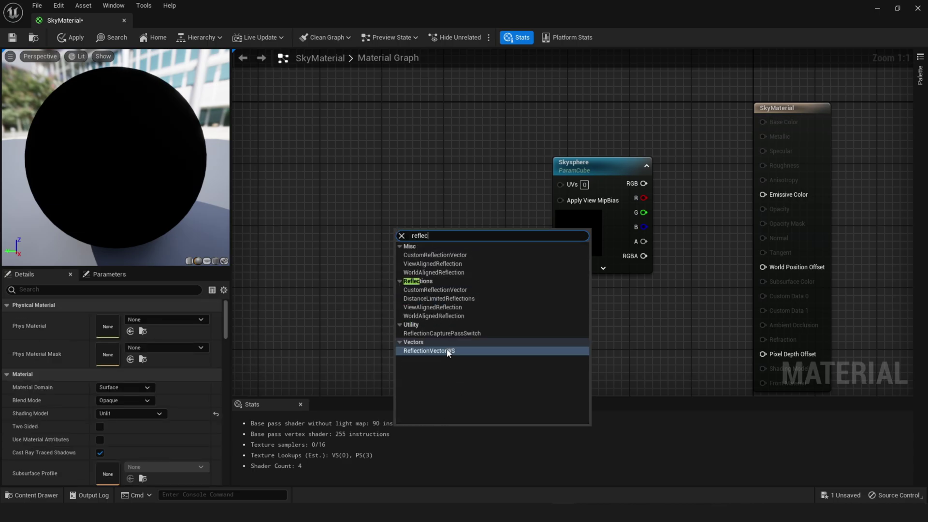
left_click(448, 351)
left_click_drag(473, 255, 561, 184)
left_click_drag(473, 245, 476, 227)
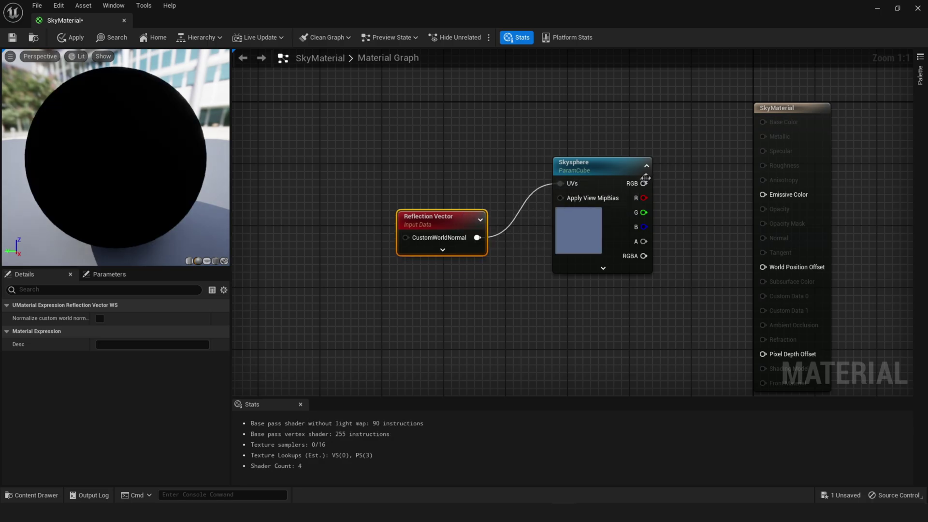
left_click_drag(644, 183, 764, 194)
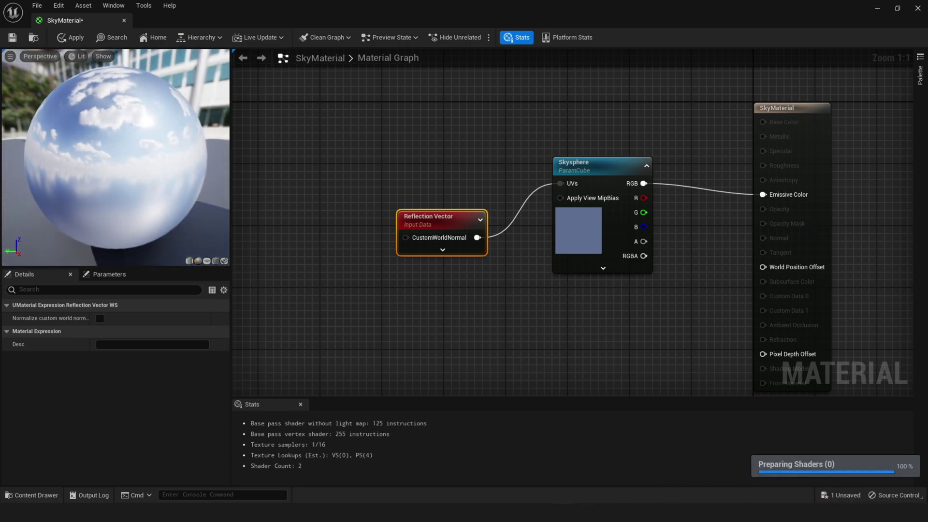
Step: Add a Constant node with value 0 and connect it to the Reflection Vector node's CustomWorldNormal input
mouse_move(144, 180)
right_mouse_down()
mouse_move(144, 165)
mouse_move(144, 198)
right_mouse_up()
mouse_move(110, 177)
middle_mouse_down()
mouse_move(87, 195)
mouse_move(114, 178)
middle_mouse_up()
right_click_drag(352, 294, 434, 293)
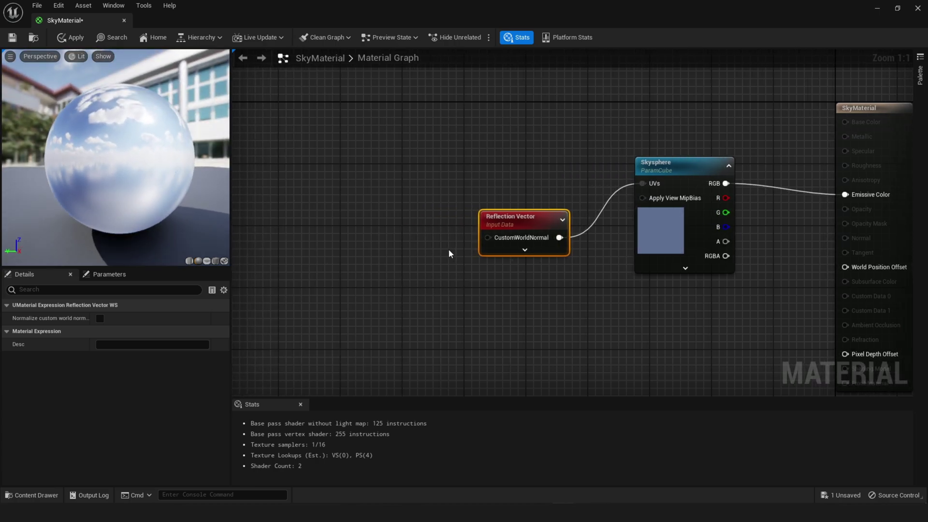
left_click(385, 247)
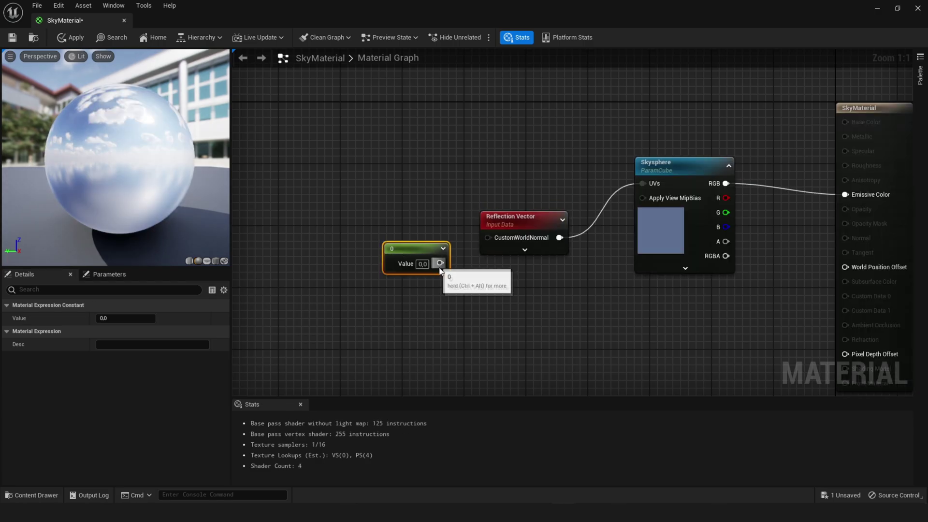
left_click_drag(440, 263, 491, 238)
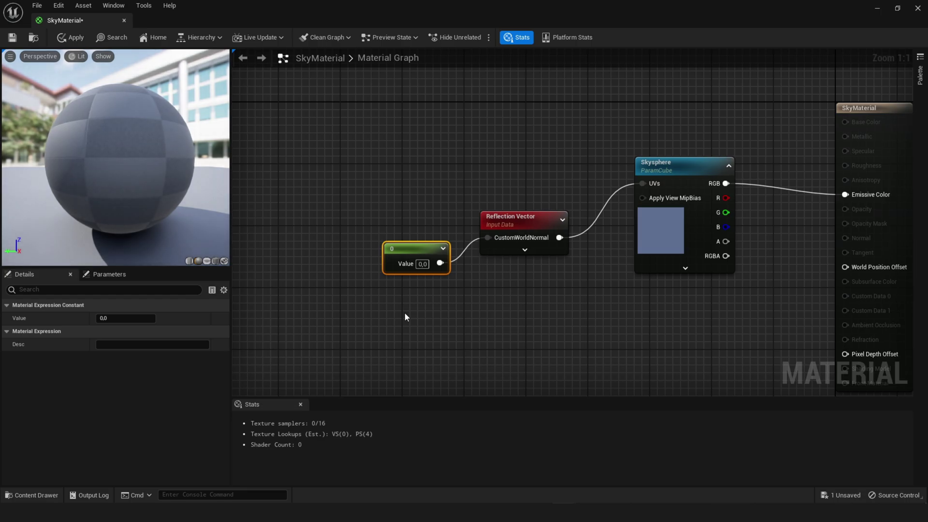
left_click_drag(116, 157, 145, 157)
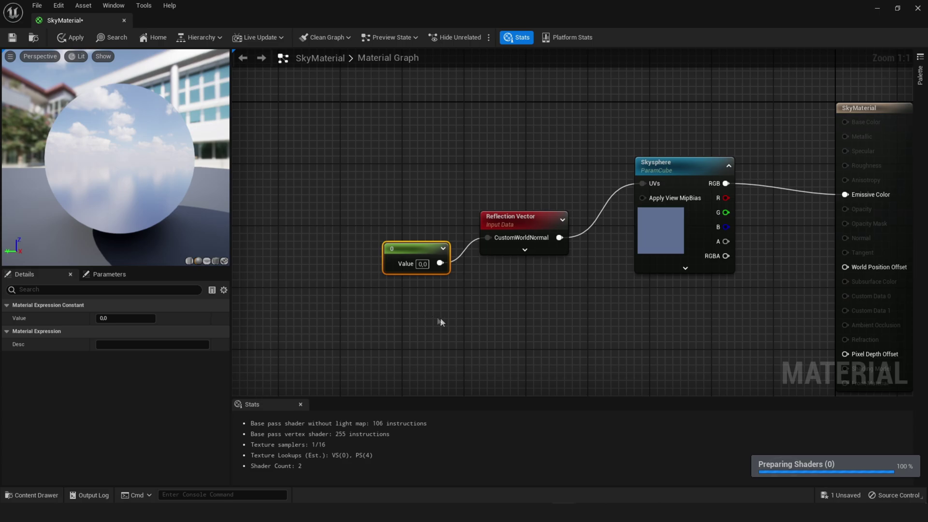
Step: Save SkyMaterial and assign it to the Element 0 material slot of SM_SkySphere in the level
left_click(462, 260)
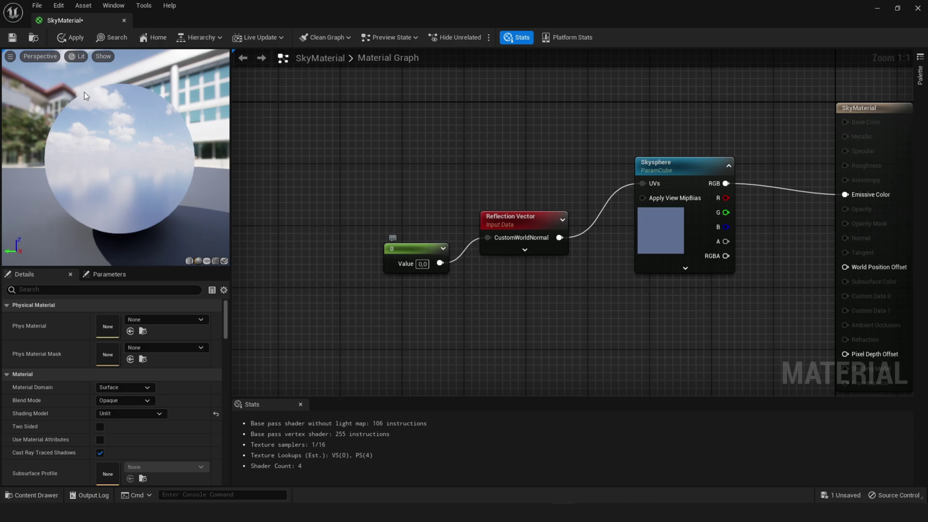
left_click(12, 38)
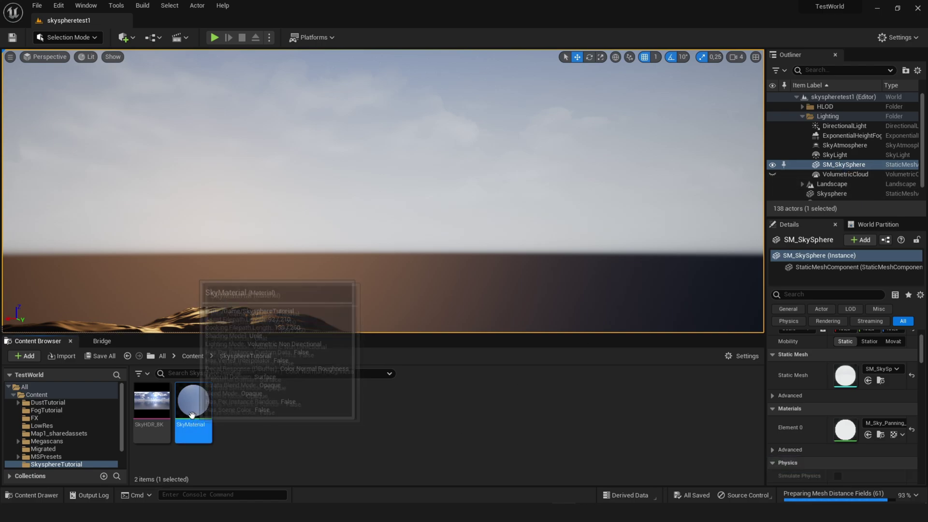
left_click_drag(192, 414, 846, 430)
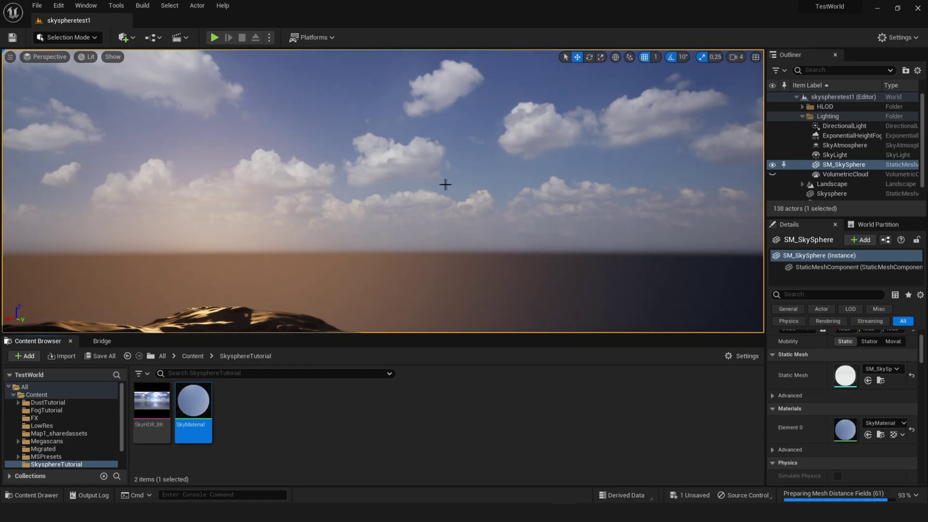
Step: Enlarge the level viewport and look around at the new sky and its horizon
right_click_drag(445, 184, 445, 203)
left_click_drag(272, 334, 273, 424)
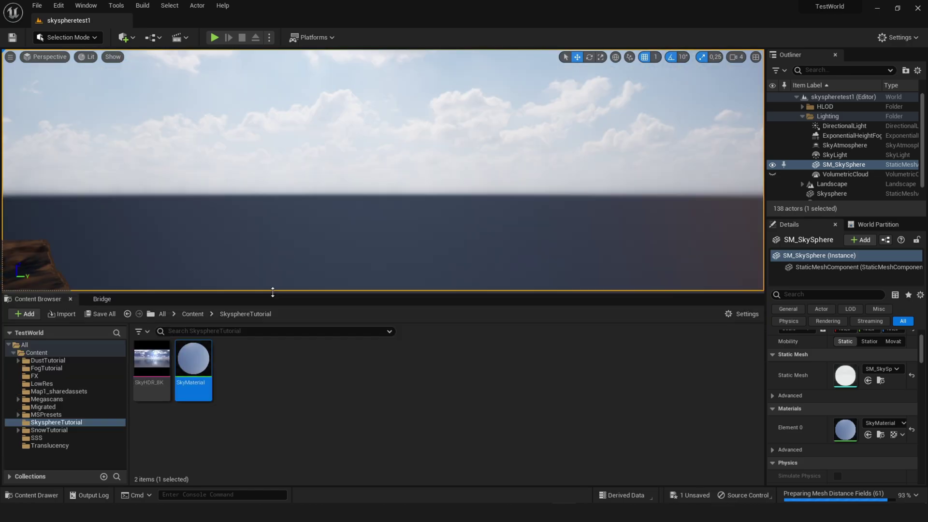
right_click_drag(330, 265, 360, 272)
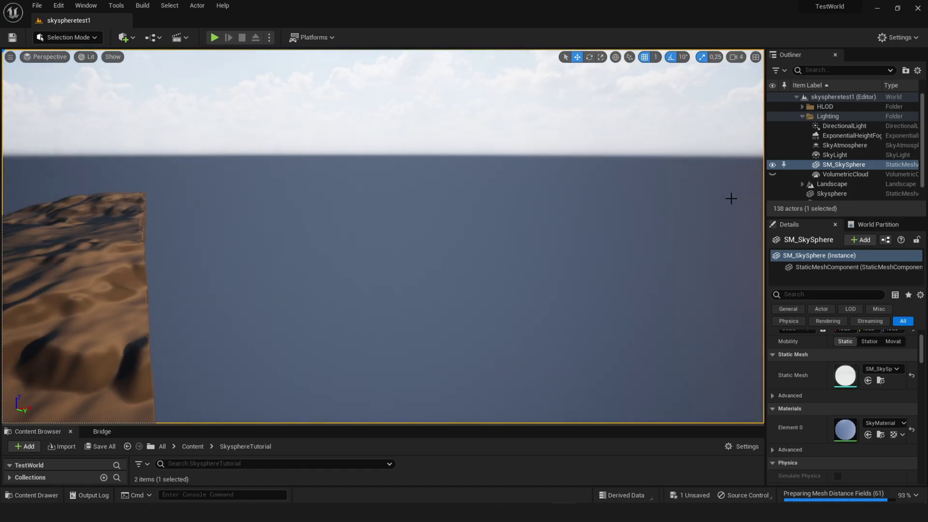
Step: Temporarily hide the ExponentialHeightFog actor to check the sky's lower half, and fly around the landscape to examine the skysphere
left_click(772, 136)
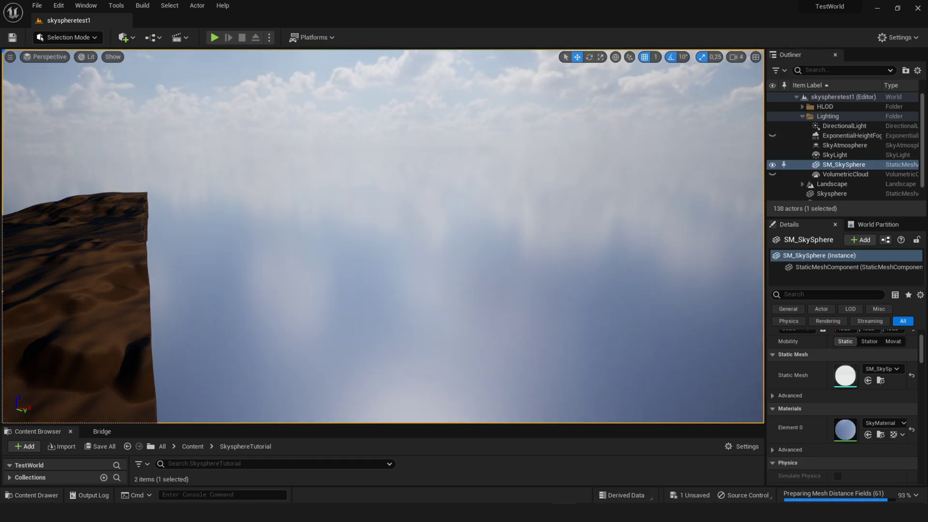
right_click_drag(382, 237, 386, 193)
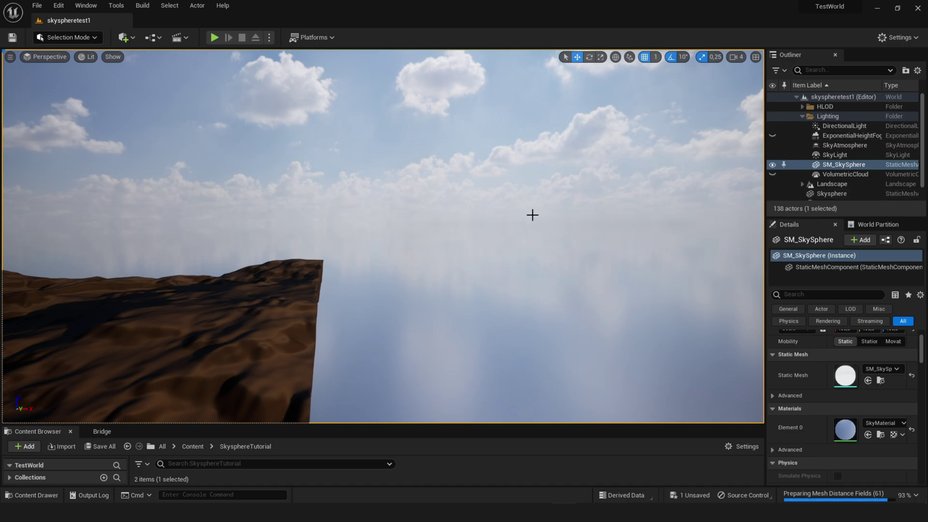
right_click_drag(532, 214, 391, 223)
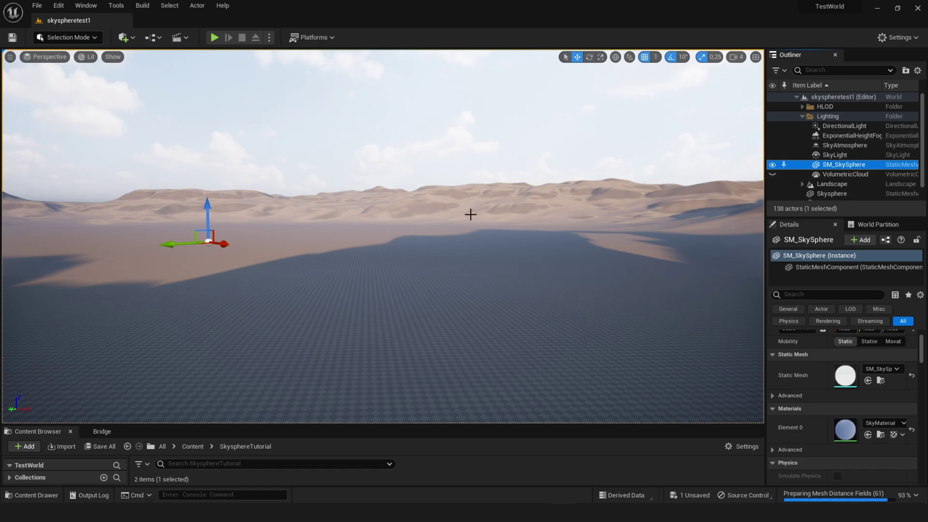
right_click_drag(470, 214, 271, 175)
key("w")
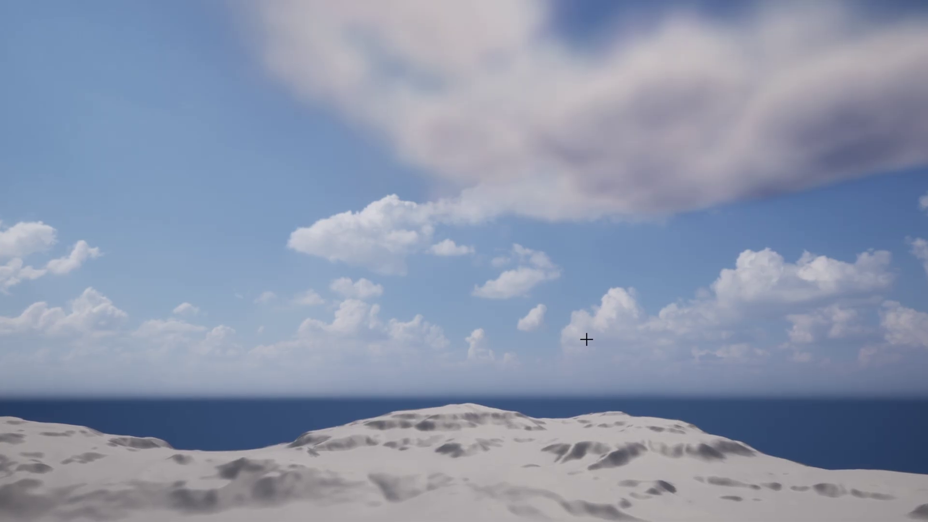